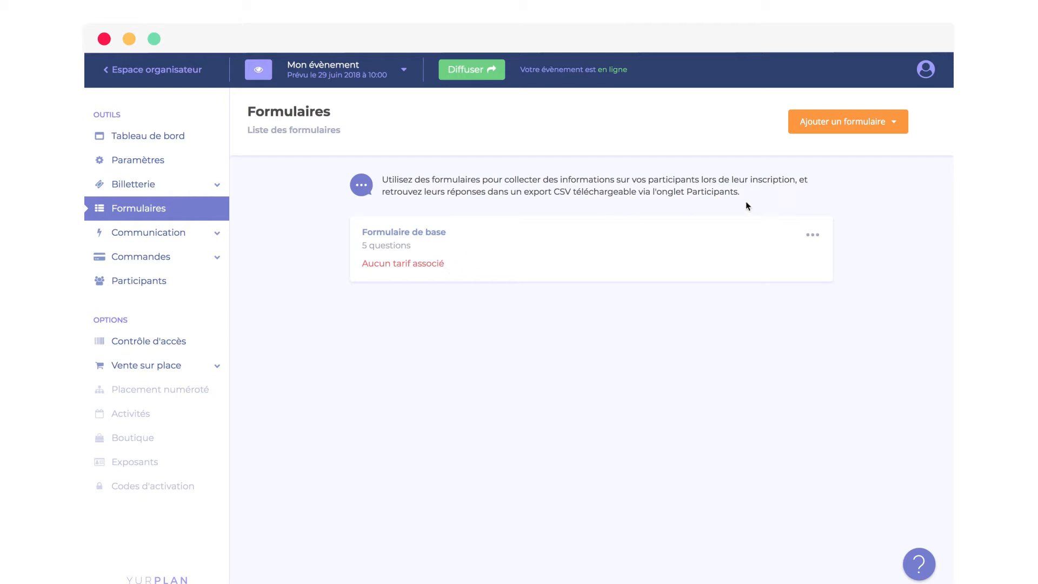
- Create a new form, name it "Formulaire visiteurs" and save the name
click(896, 127)
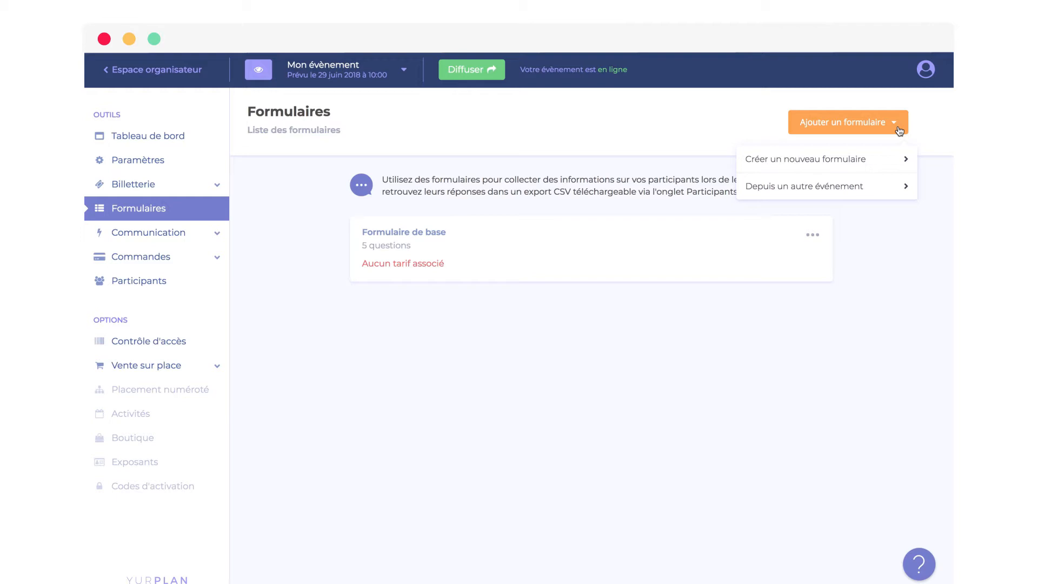
click(887, 166)
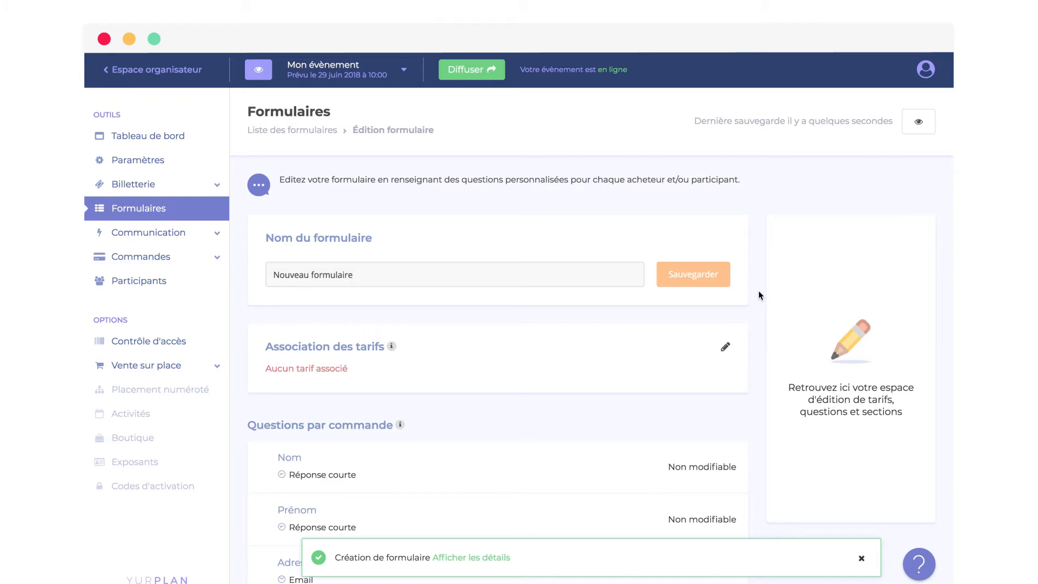
click(446, 282)
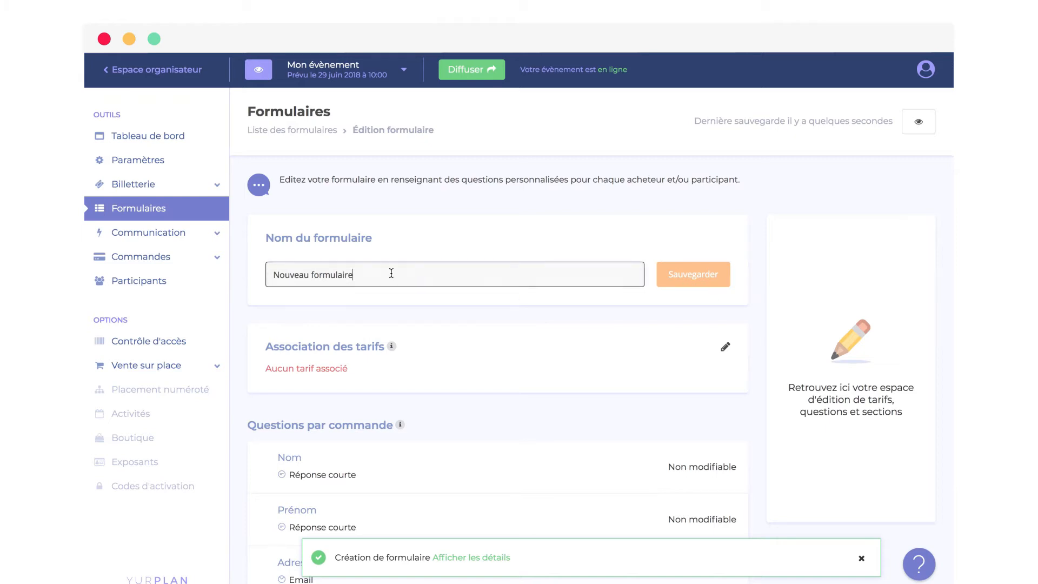
drag(391, 273, 239, 269)
text(Formulaire visiteurs)
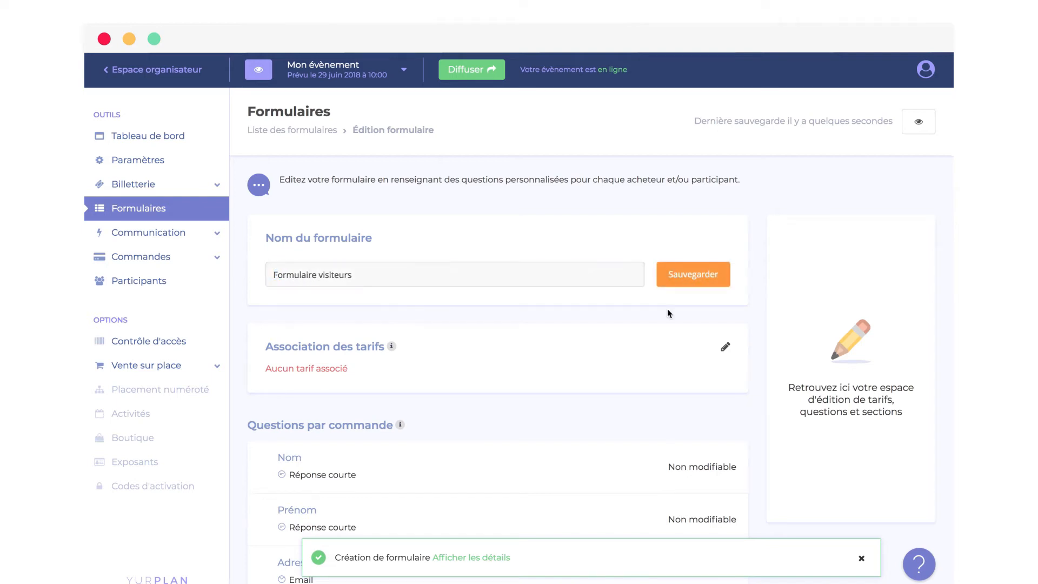
click(709, 281)
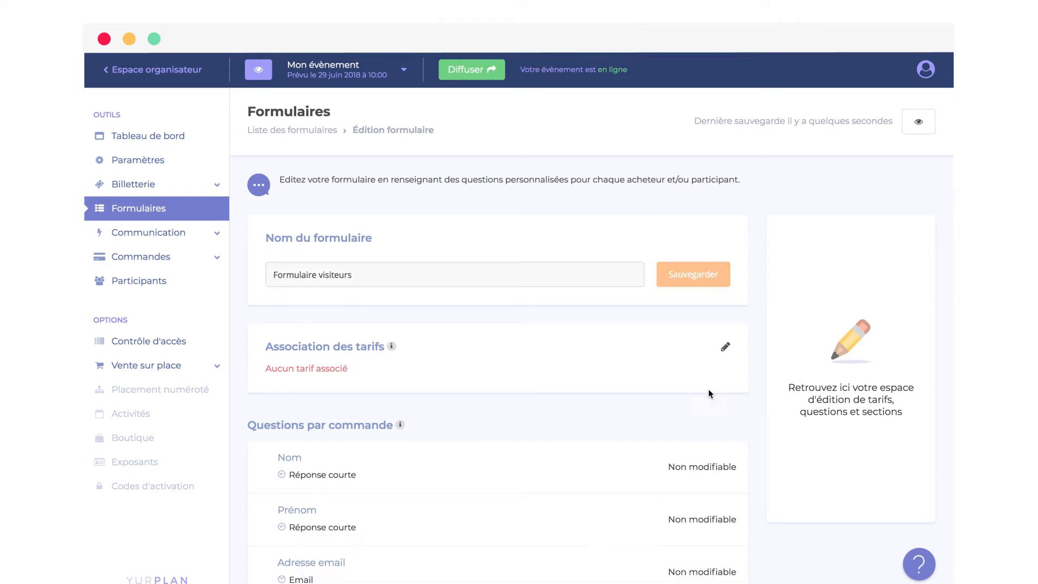
- Associate the form with the Entrée 1 jour and Entrée weekend rates and dismiss the notification
click(727, 350)
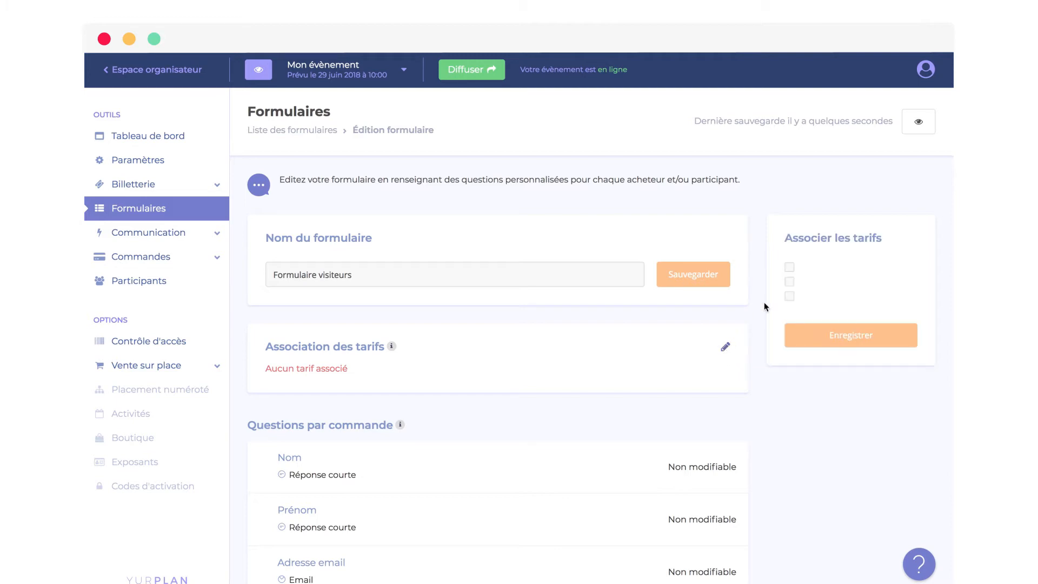
click(789, 267)
click(790, 281)
click(867, 339)
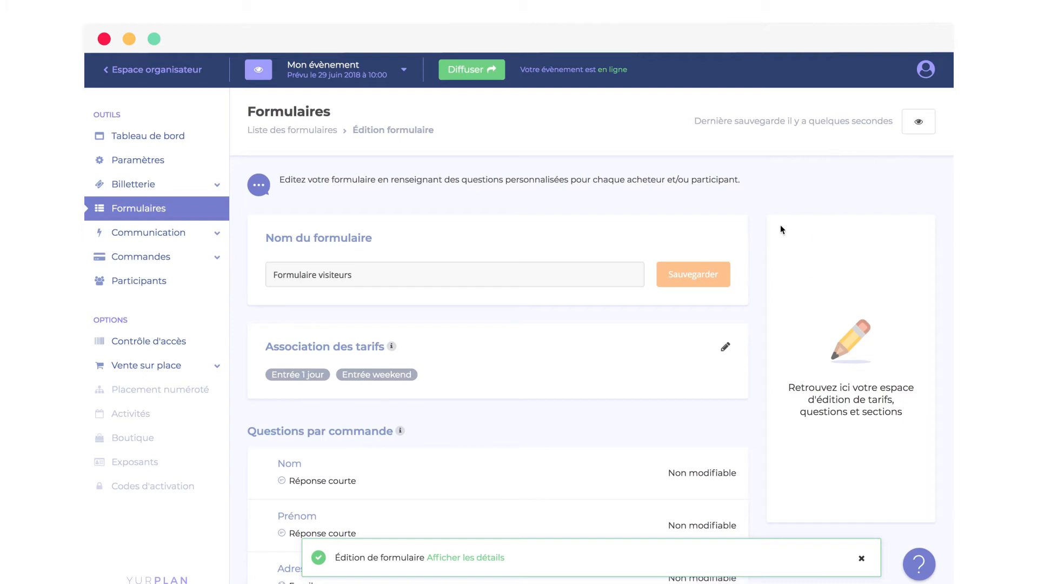
scroll(780, 225, down, 2)
click(862, 559)
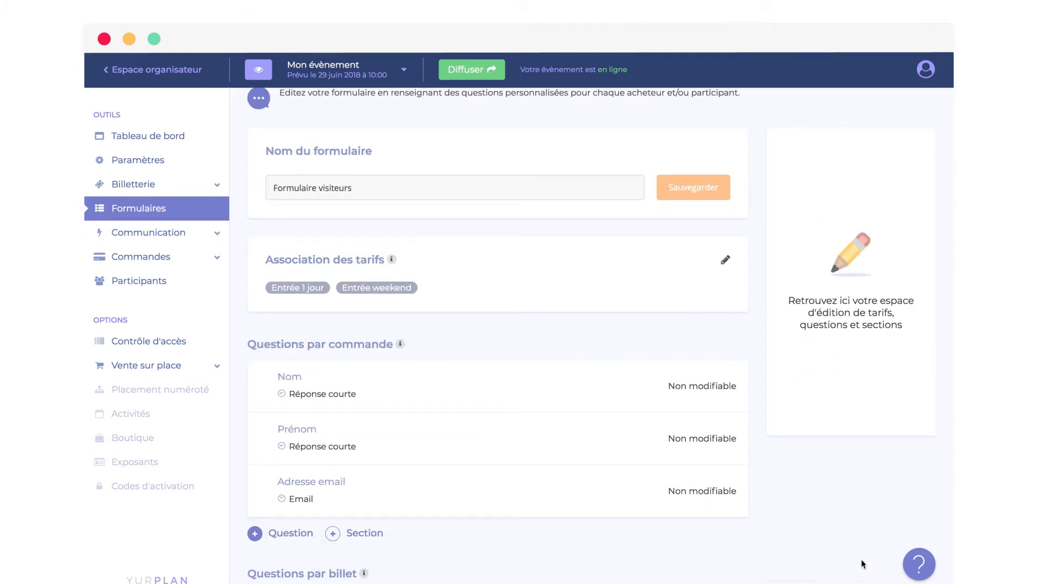
- Add a question of type Réponse courte labelled "Société" to the per-order questions
scroll(782, 491, down, 3)
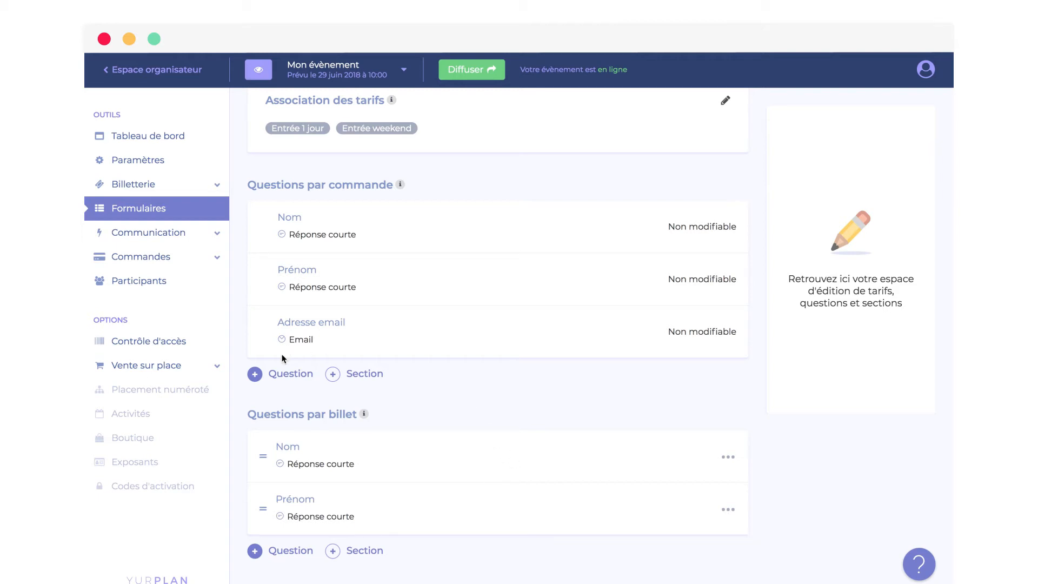
click(310, 378)
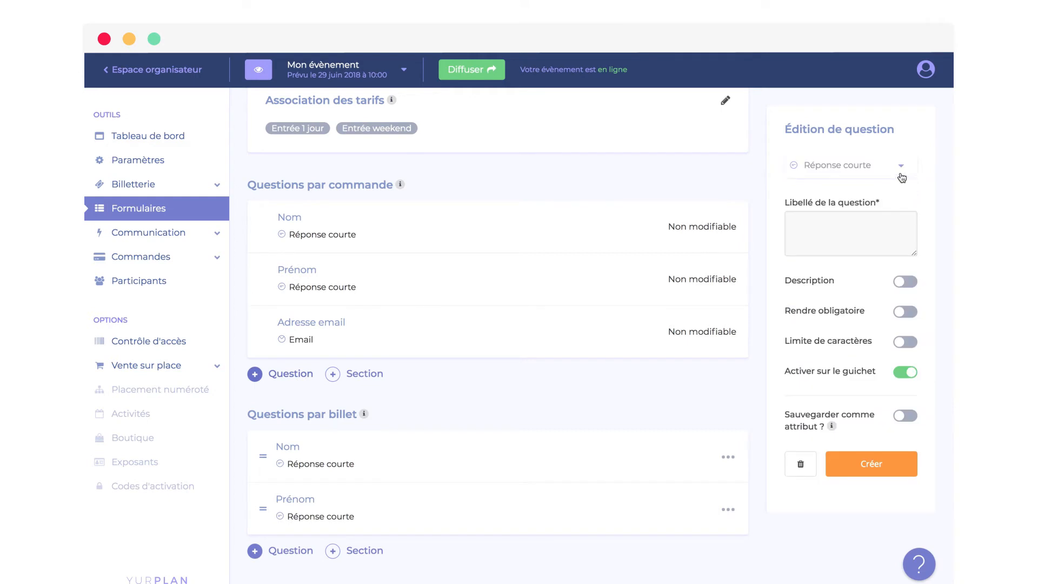
click(901, 177)
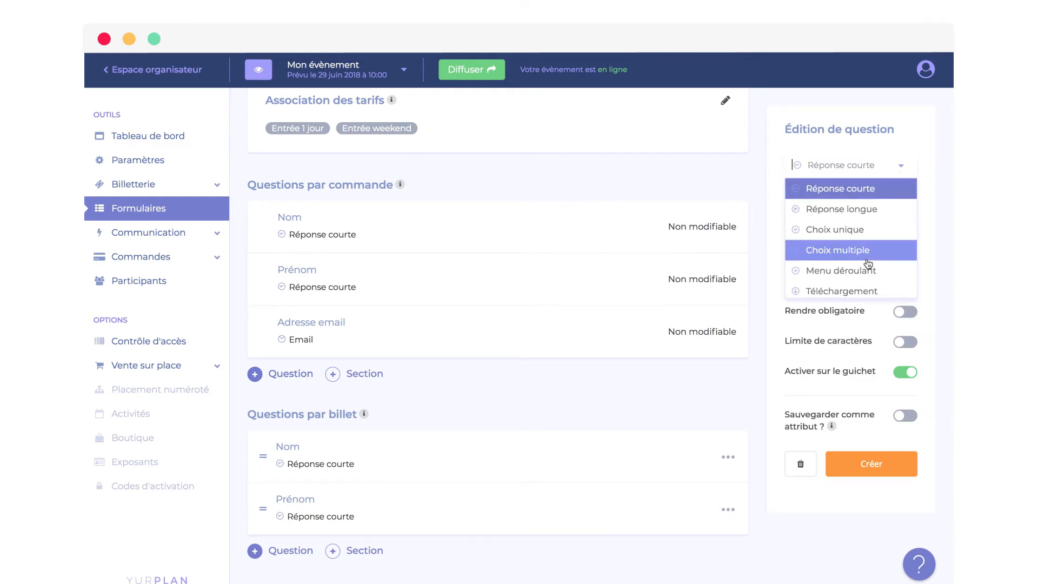
scroll(868, 264, down, 5)
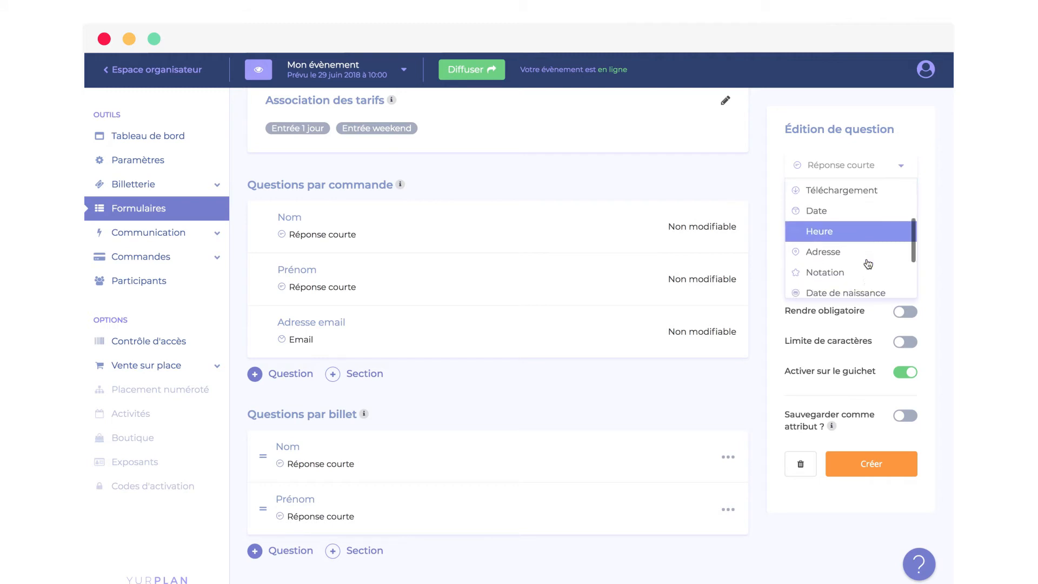
scroll(863, 284, down, 1)
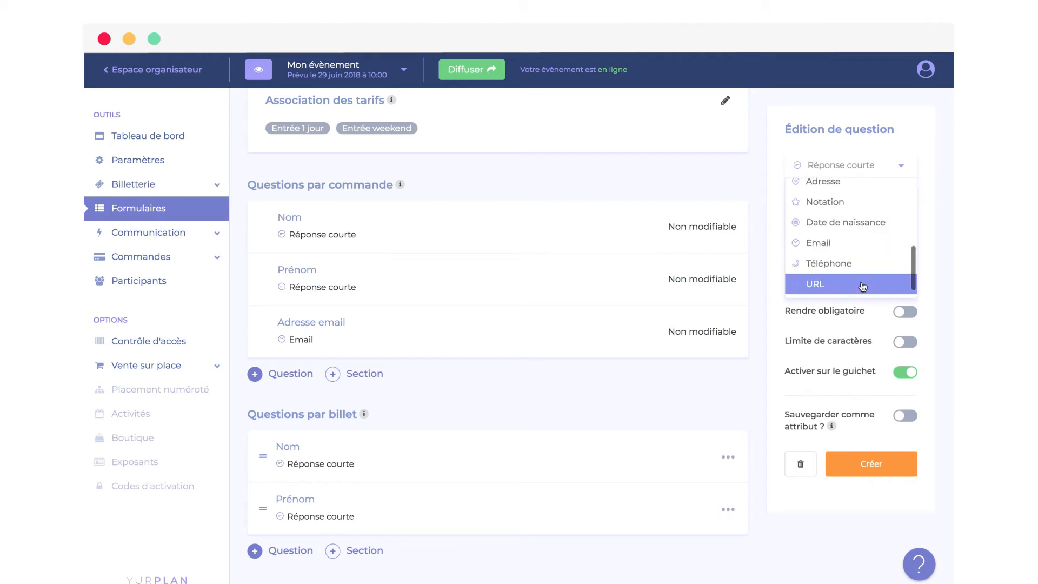
scroll(863, 286, up, 3)
scroll(863, 286, up, 3)
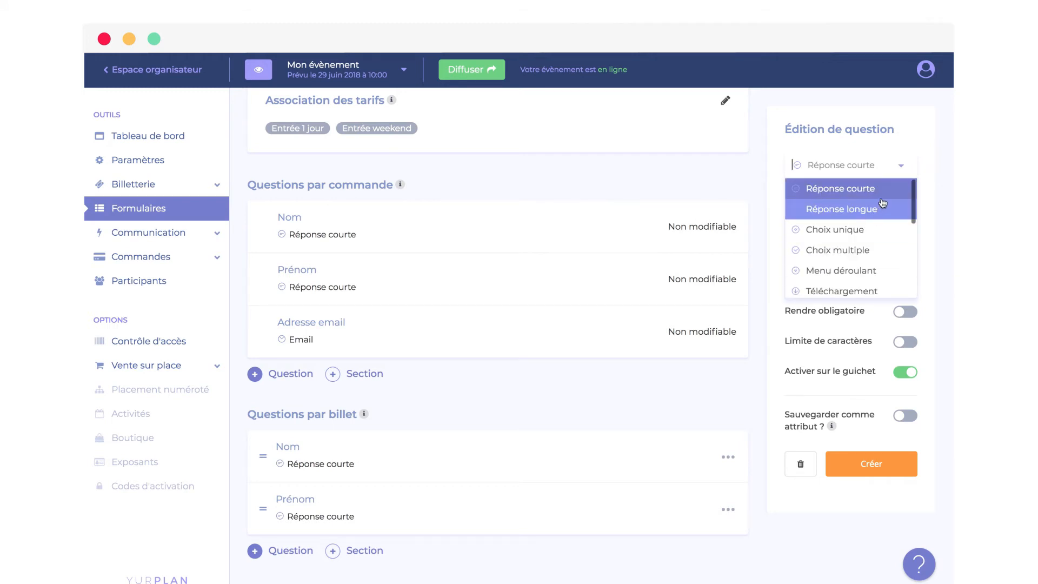
click(890, 190)
click(866, 227)
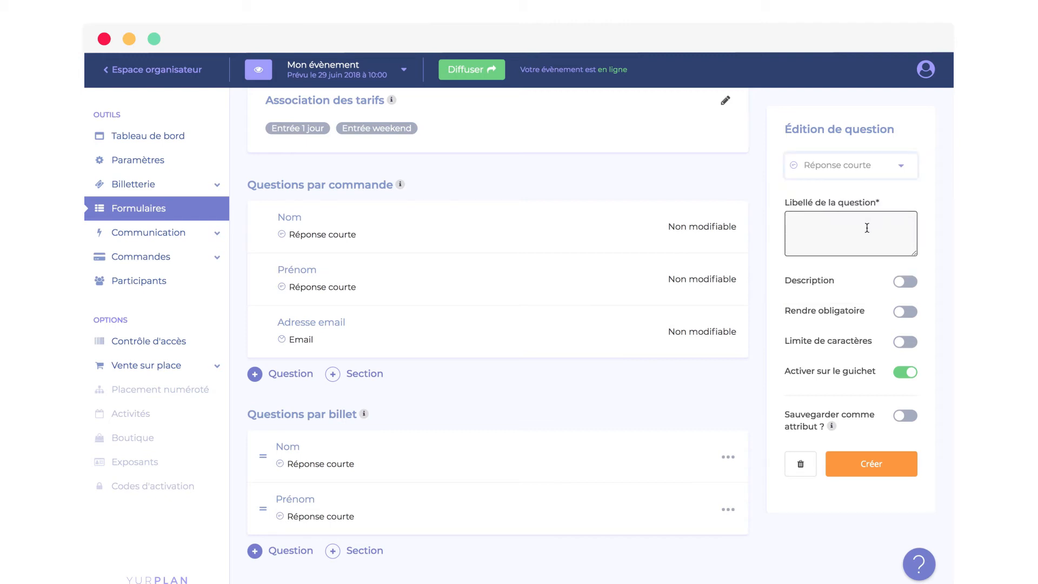
text(So)
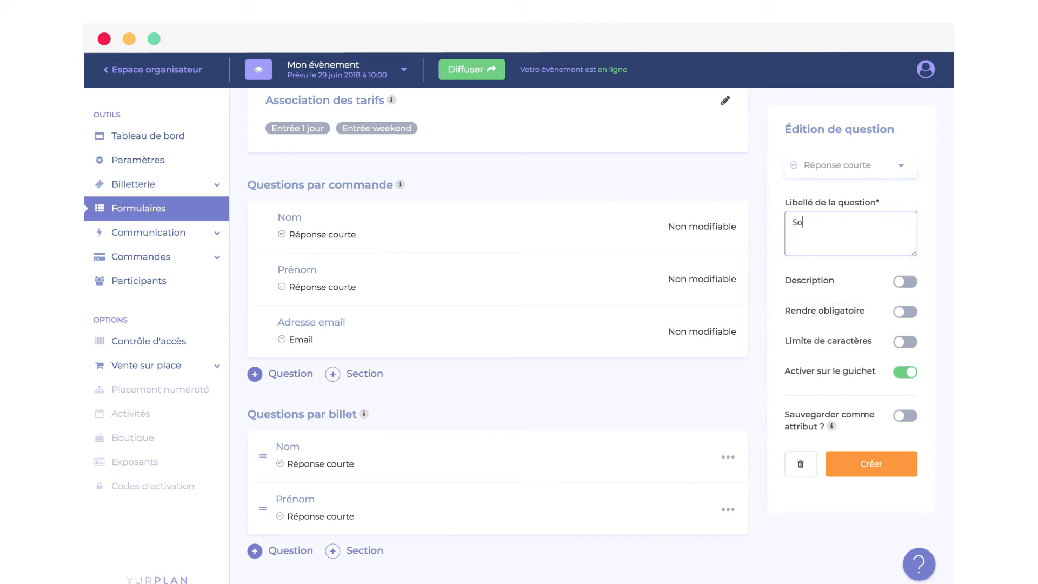
text(ciété)
click(951, 244)
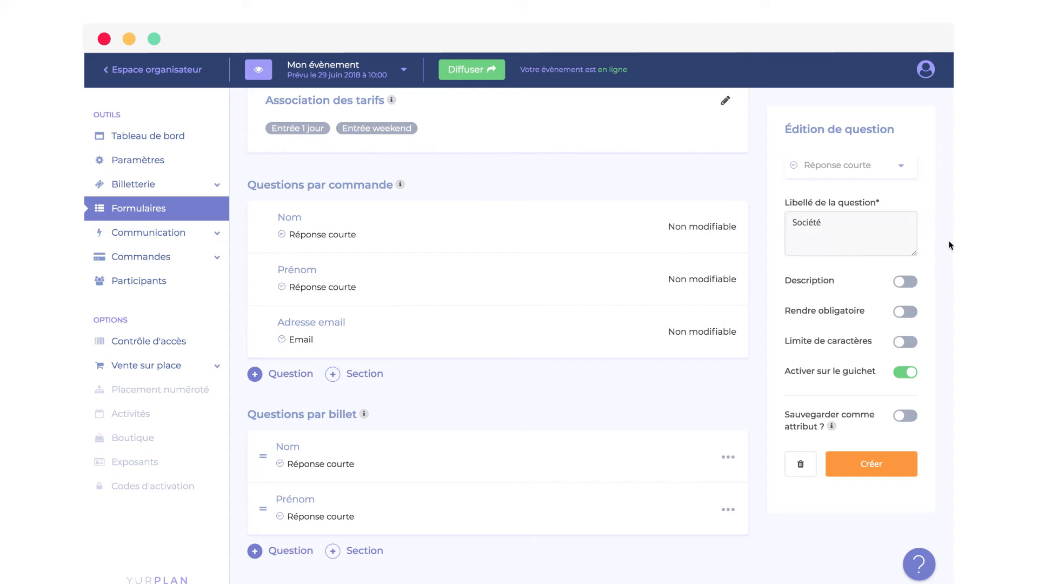
- Limit the Société answer to a maximum of 100 characters, leave it optional, and create the question
click(913, 312)
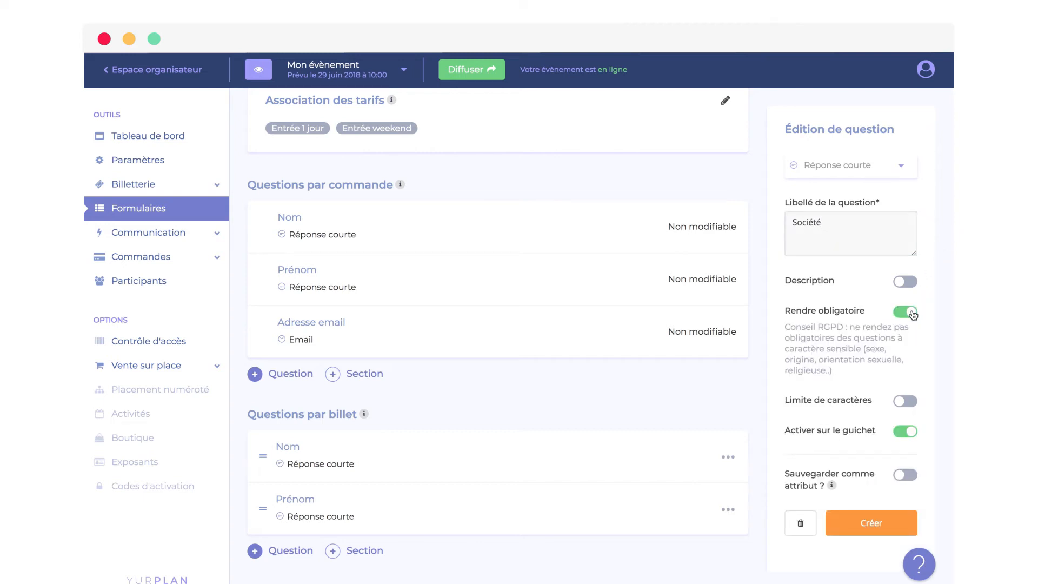
click(913, 312)
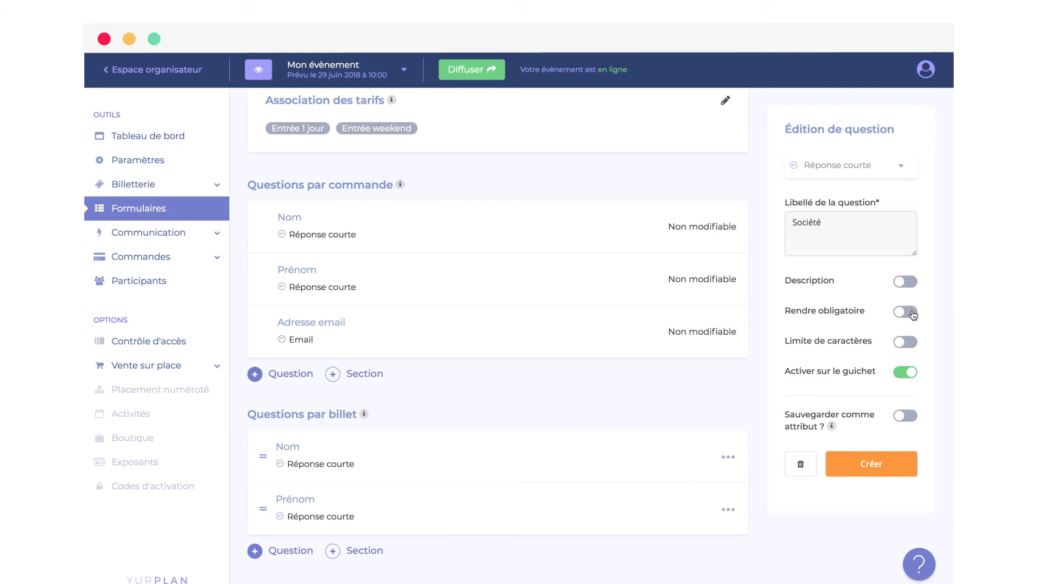
click(911, 344)
click(889, 363)
text(100)
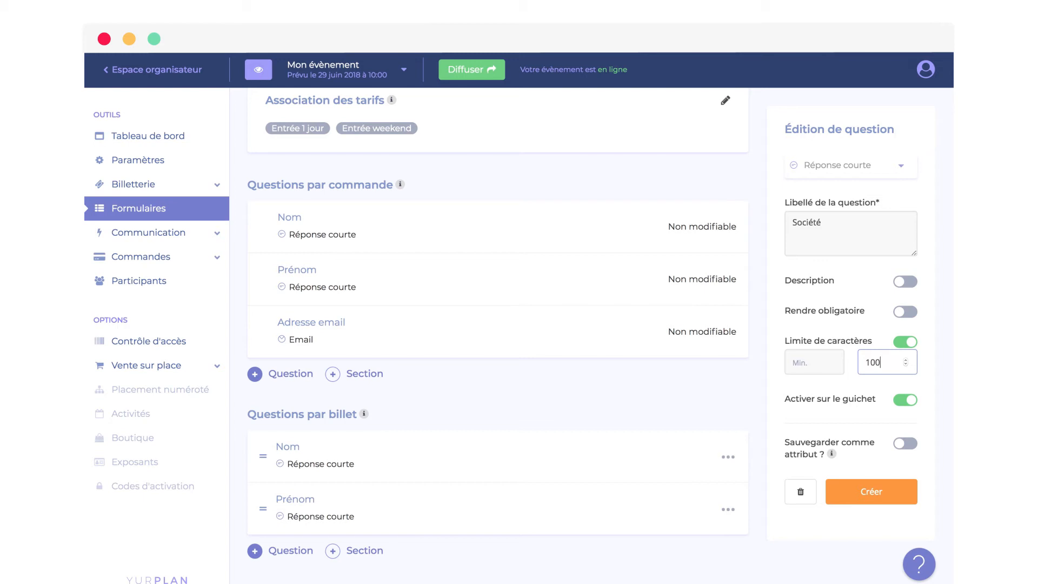
click(946, 362)
click(893, 498)
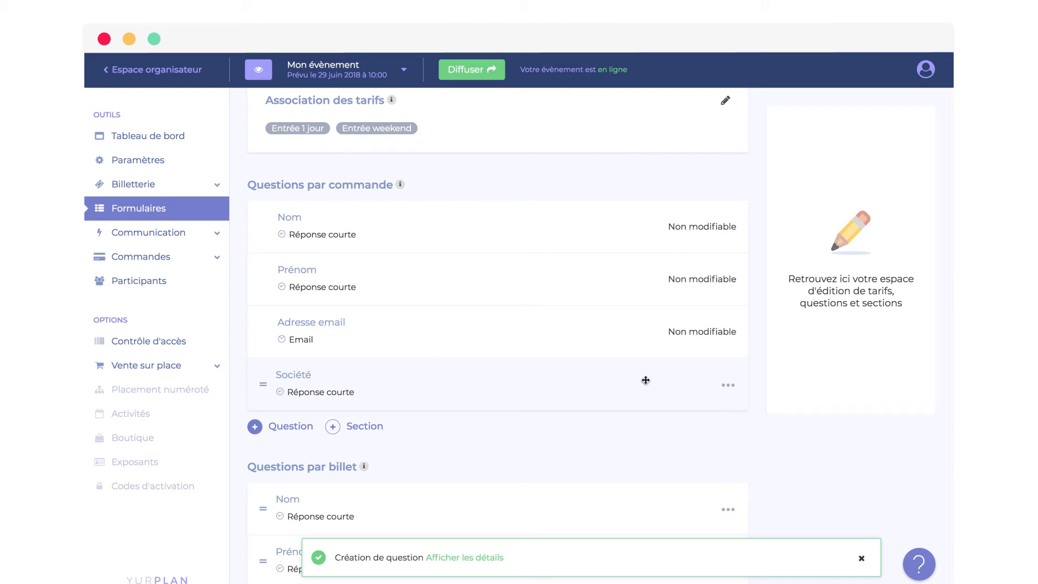
click(725, 385)
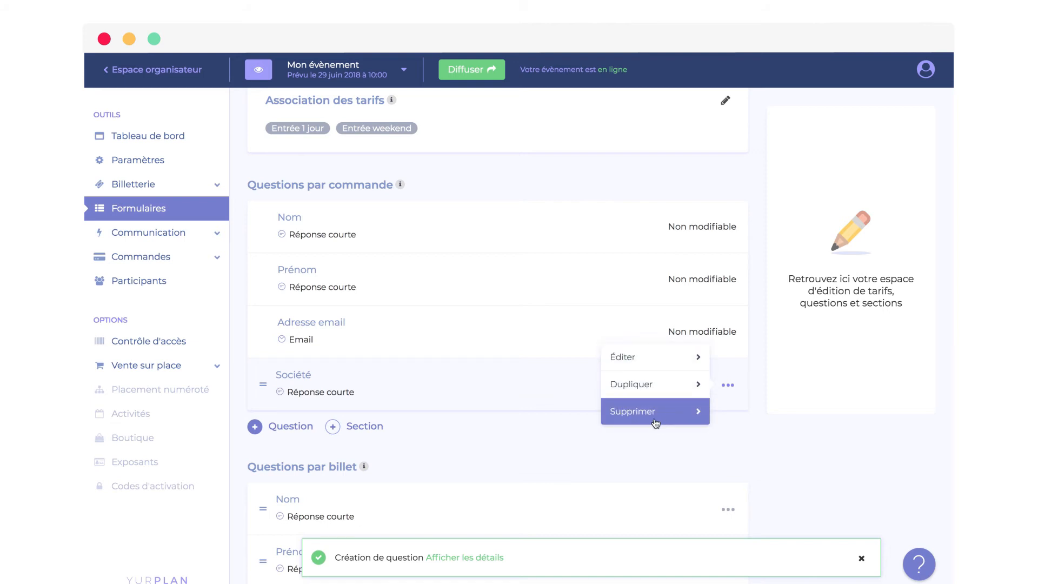
mouse_move(329, 392)
mouse_down()
mouse_move(335, 342)
mouse_move(324, 281)
mouse_move(319, 392)
mouse_move(320, 377)
mouse_up()
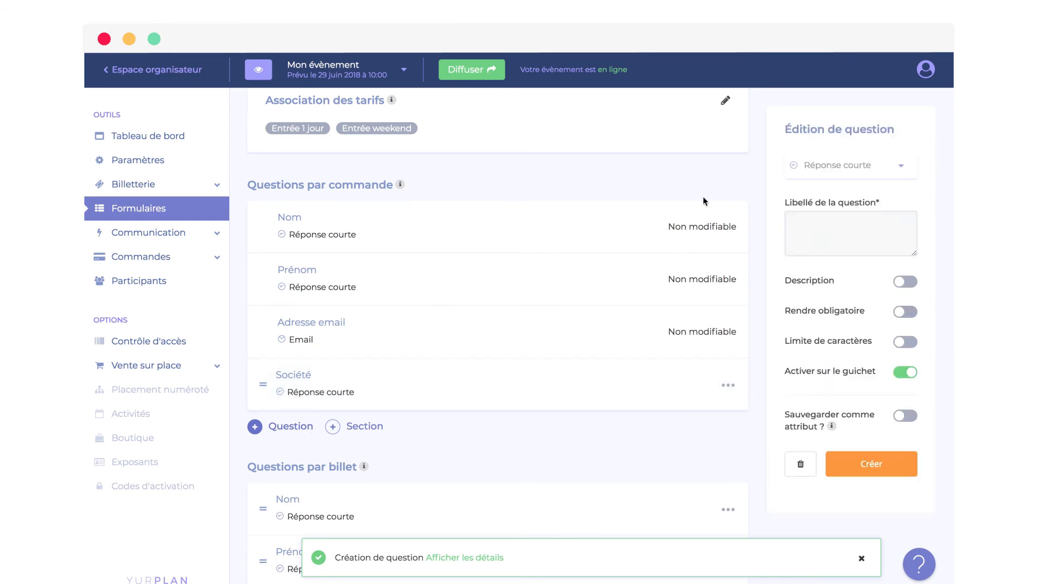
- Set the new order question's type to Choix unique and label it "Je souhaite m'abonner à la newsletter de l'organisateur"
click(883, 165)
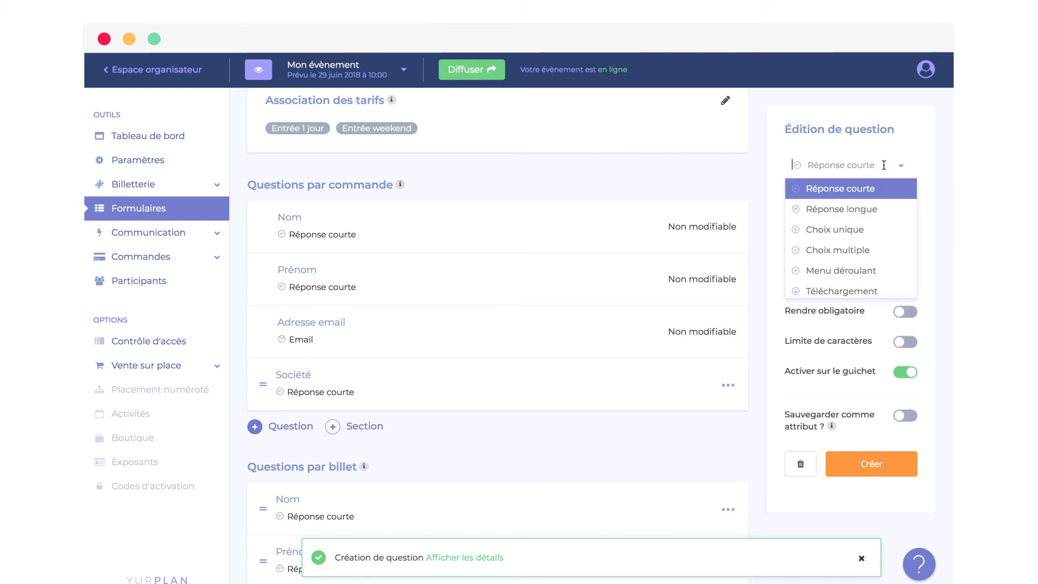
click(873, 231)
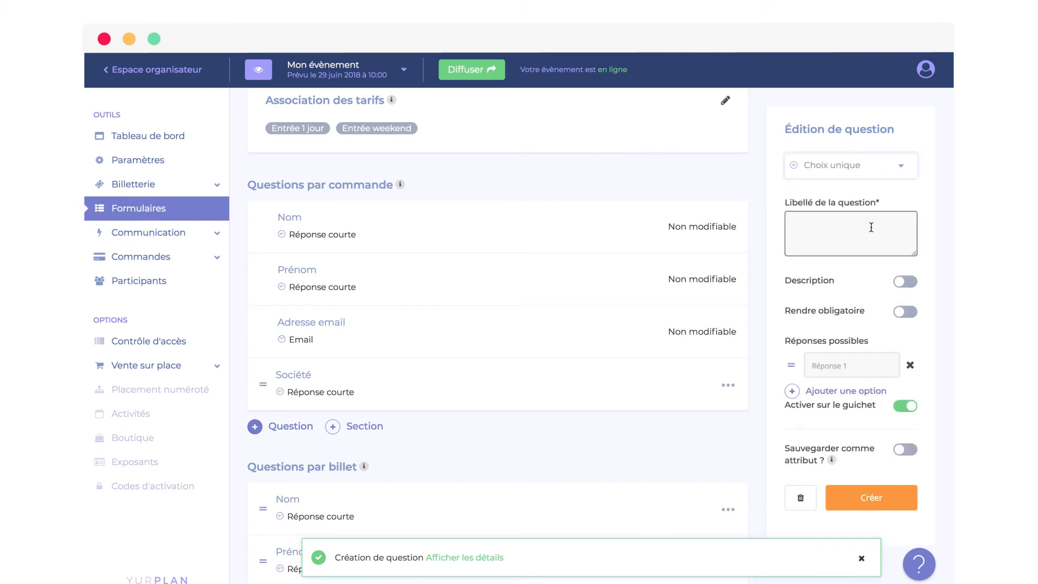
text(Je souh)
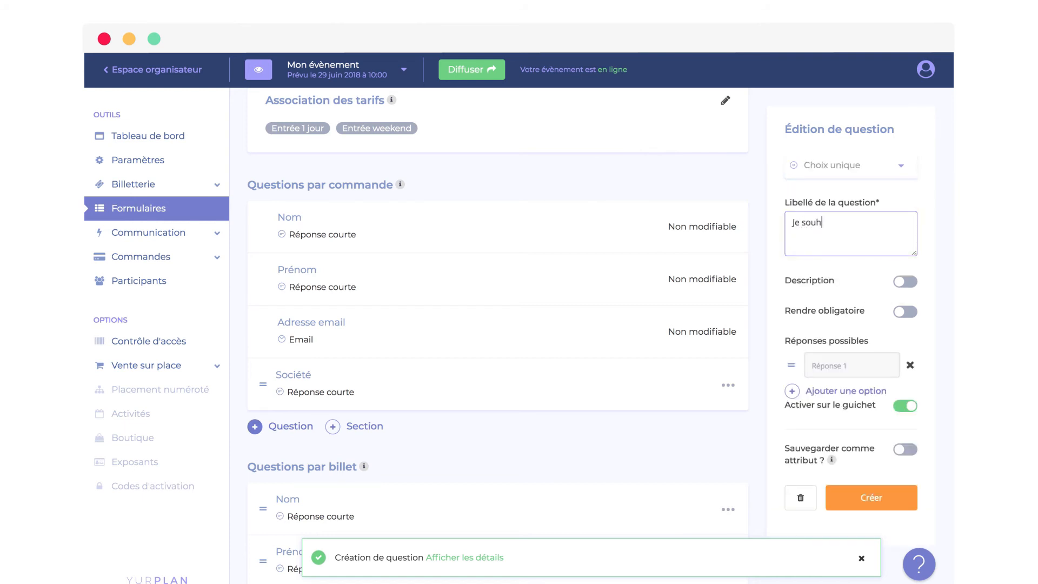
text(aite m'abonner à la newsletter de l'organisateur)
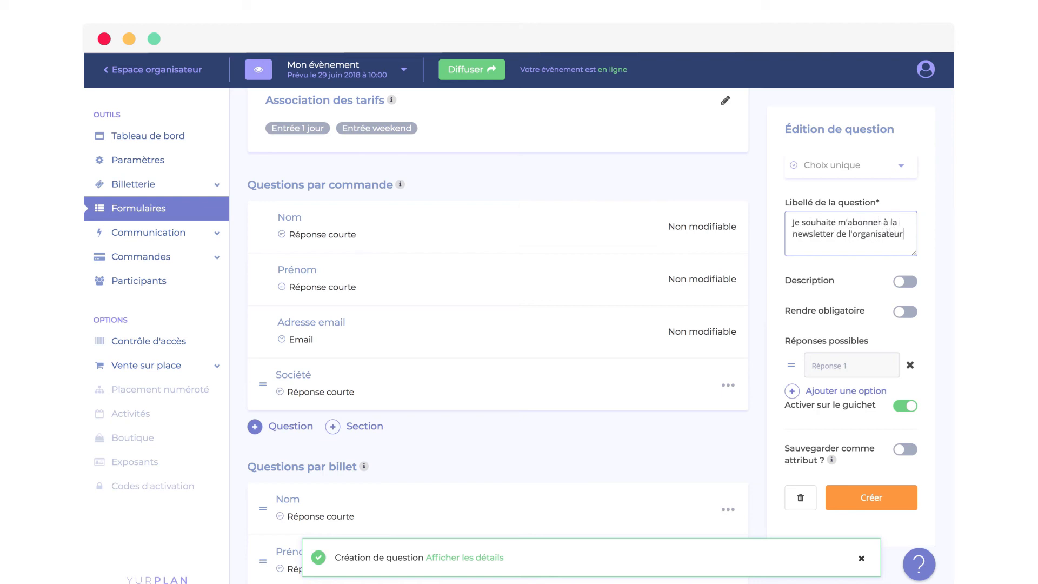
- Enter "Oui" and "Non" as the possible answers to the newsletter question
click(835, 364)
text(Oui)
click(844, 391)
text(Non)
click(931, 367)
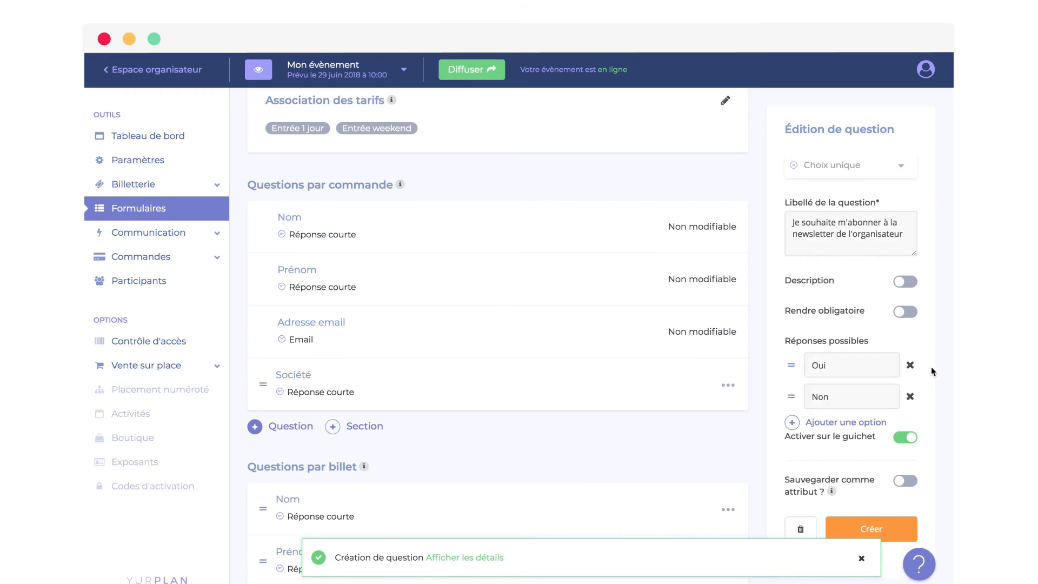
- Make the newsletter question mandatory and add the description "Vous recevrez de temps en temps des informations sur les salons."
click(912, 312)
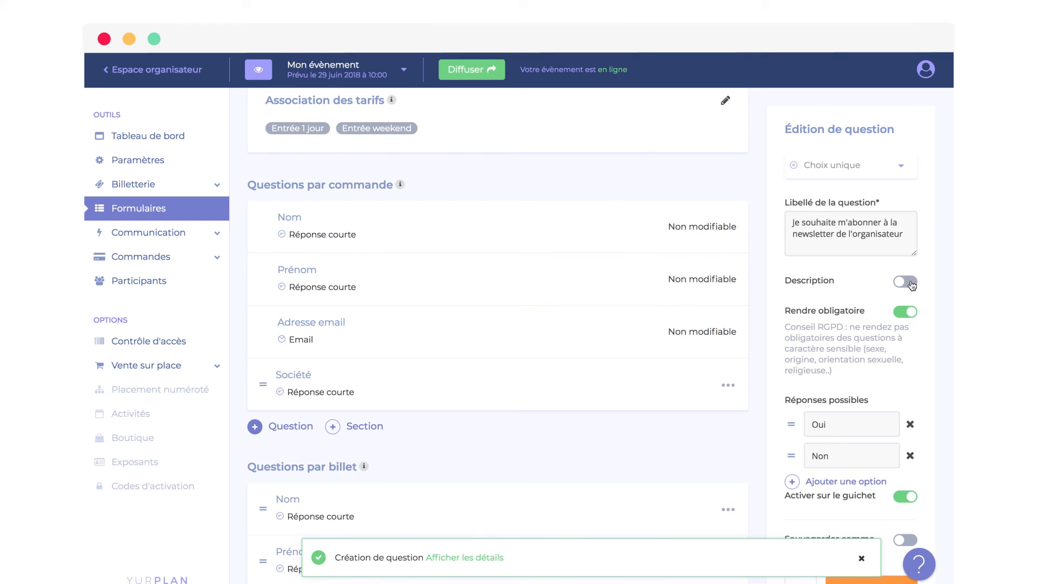
click(911, 282)
click(866, 303)
text(Vous recevrez de temps en temps des informations sur les salons.)
click(942, 313)
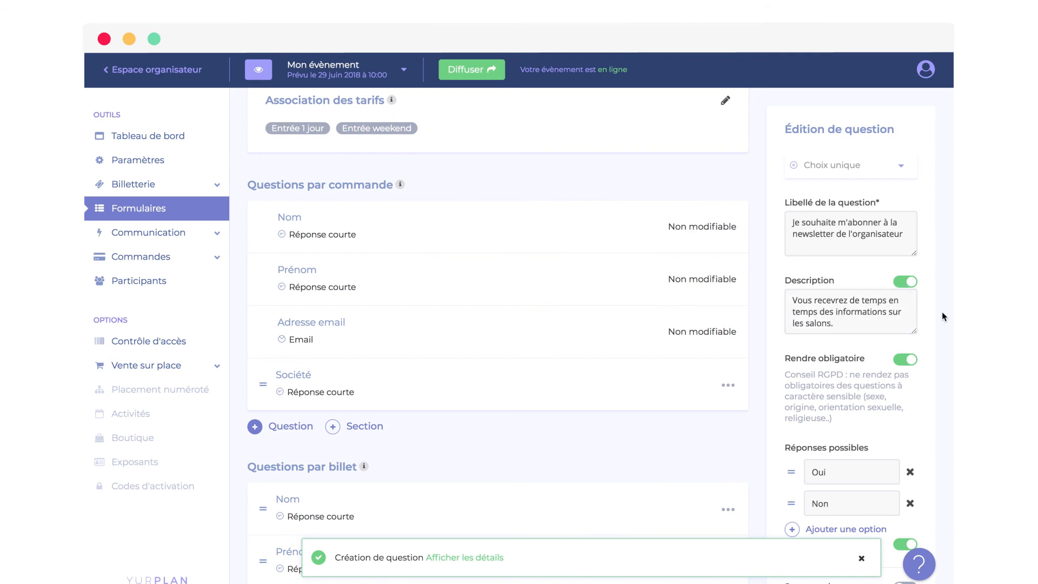
- Dismiss the notification and create the newsletter question
scroll(942, 311, down, 1)
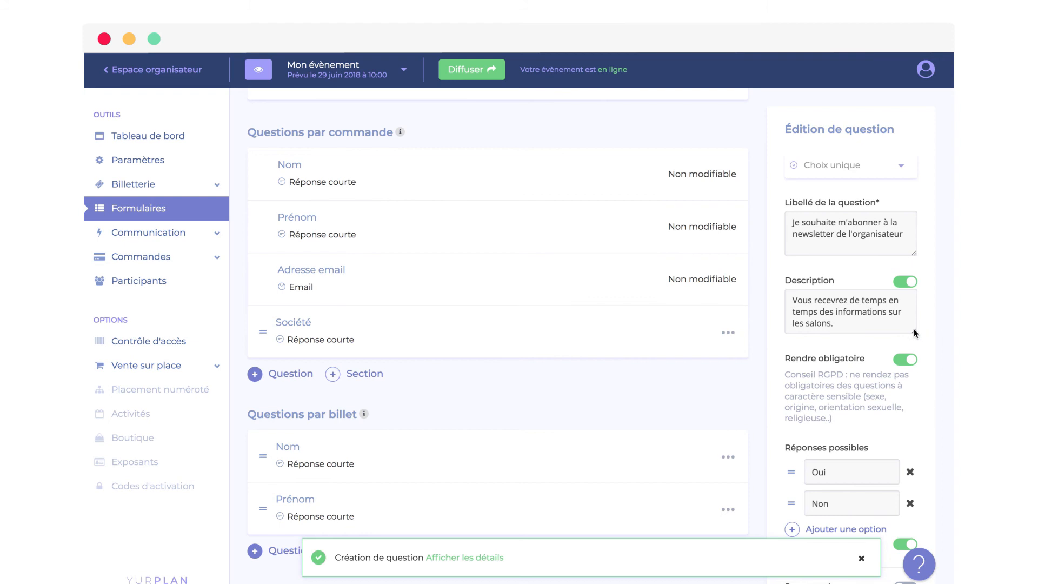
scroll(909, 331, down, 2)
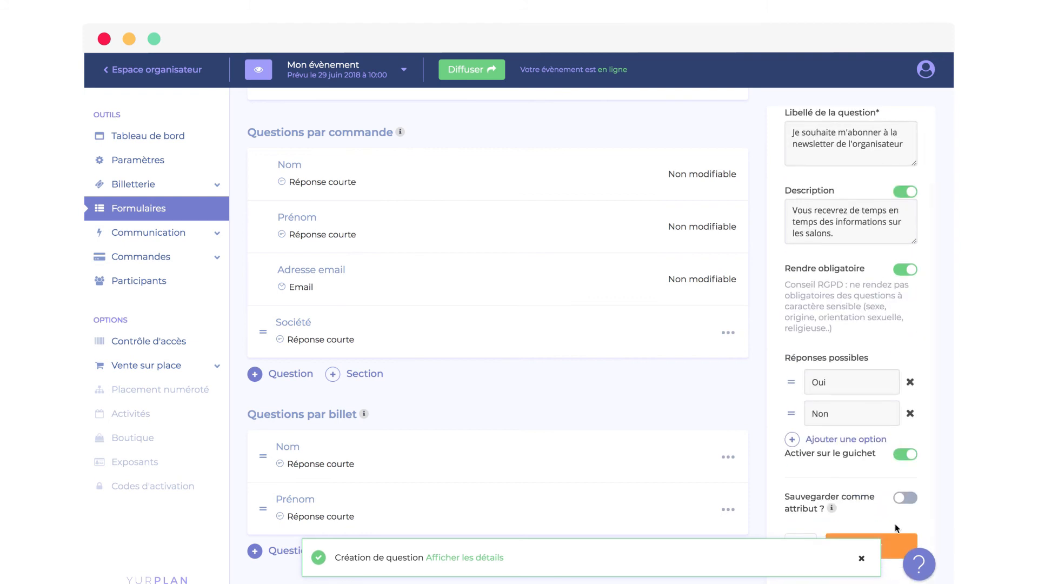
click(861, 558)
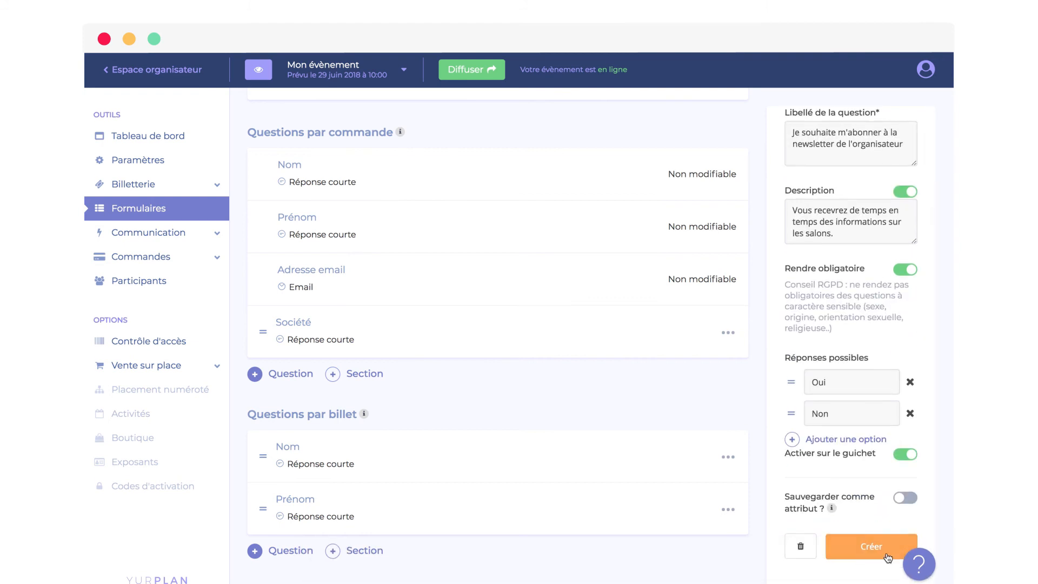
click(886, 557)
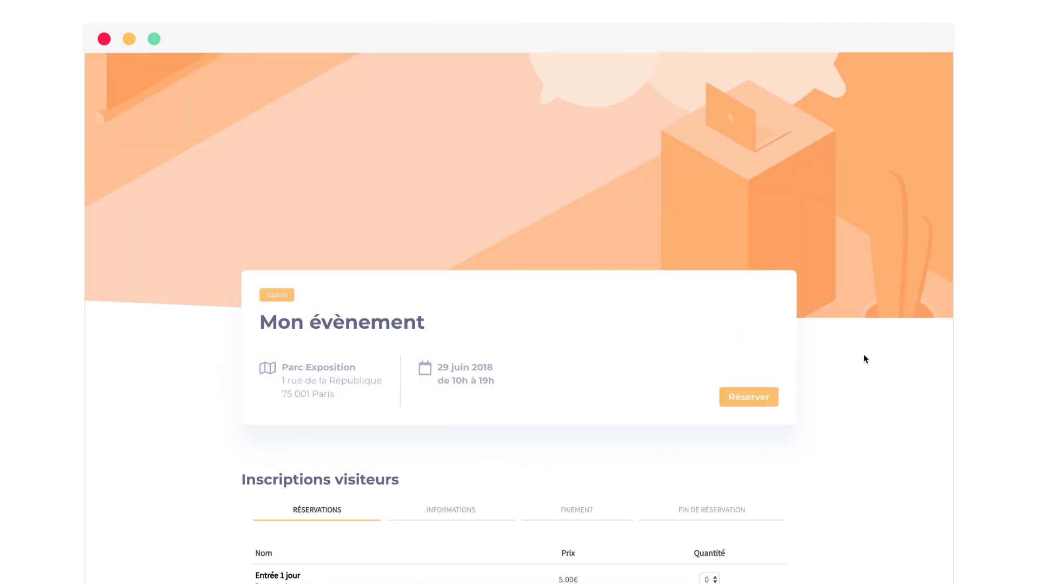
- On the public event page, choose quantities for the Entrée 1 jour and Entrée weekend tickets and proceed with the reservation
scroll(863, 354, down, 5)
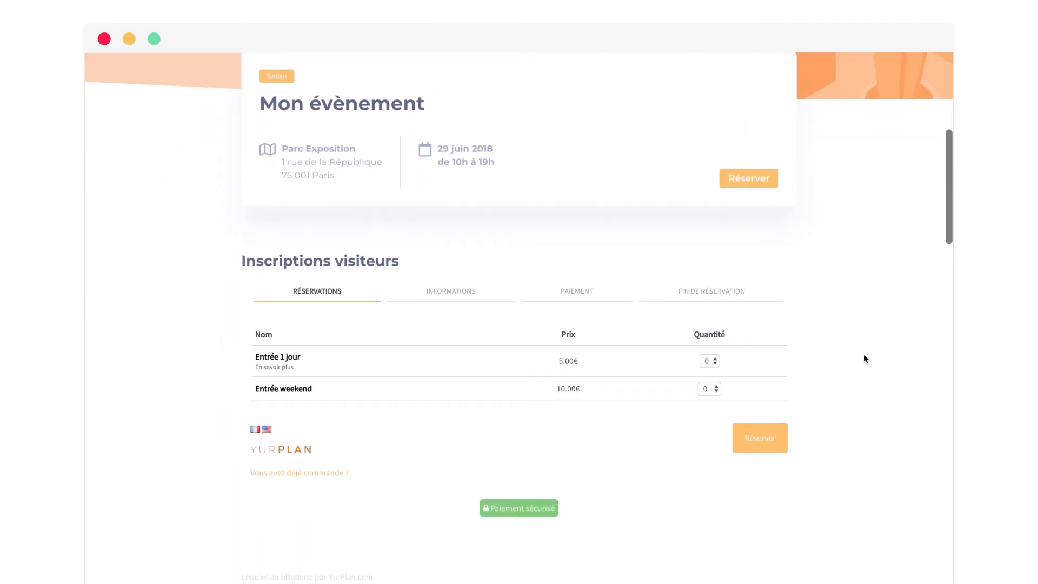
click(711, 361)
click(714, 371)
click(716, 389)
click(714, 404)
click(778, 460)
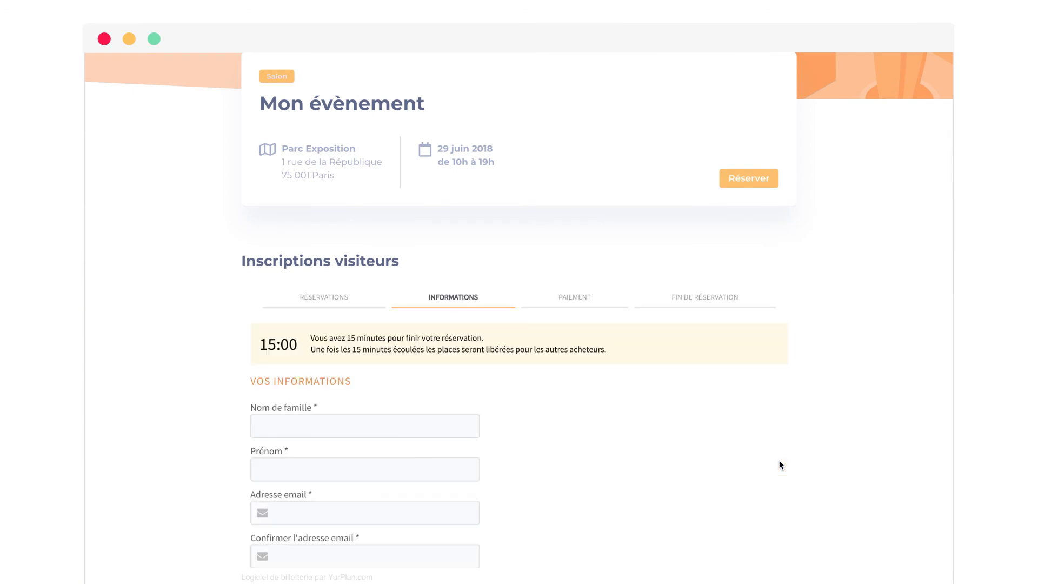
- Fill in the buyer's last name and first name in the reservation form
scroll(779, 462, down, 1)
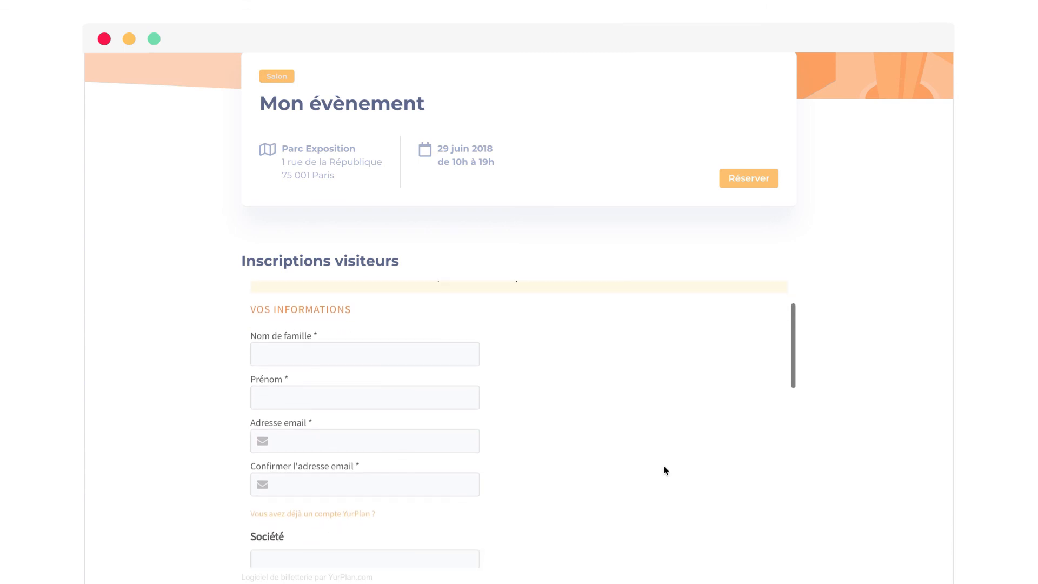
click(382, 359)
text(Dupont)
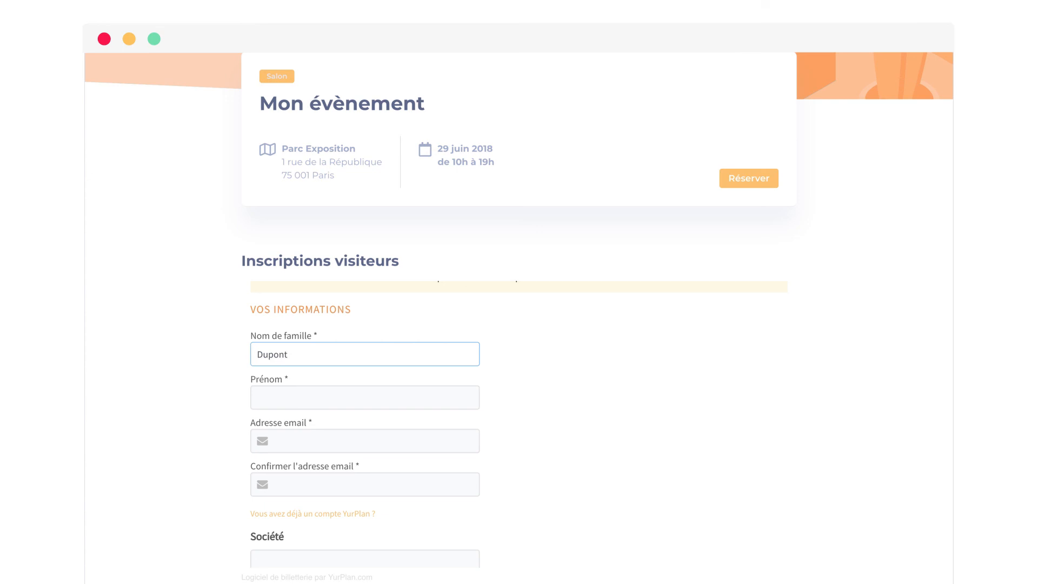
key(Tab)
text(Pauline)
key(Tab)
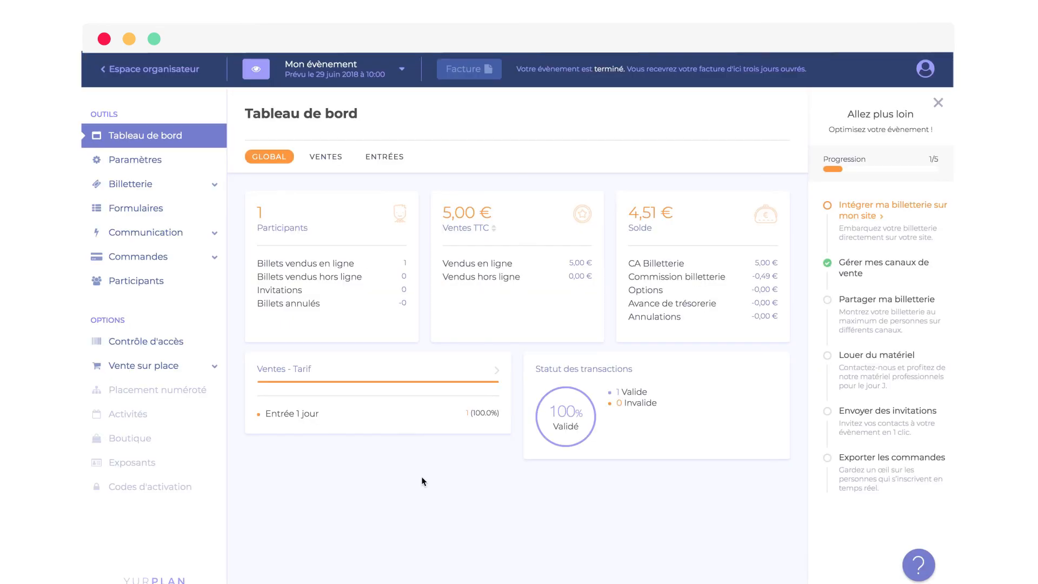
- Open the event's participants list
click(209, 287)
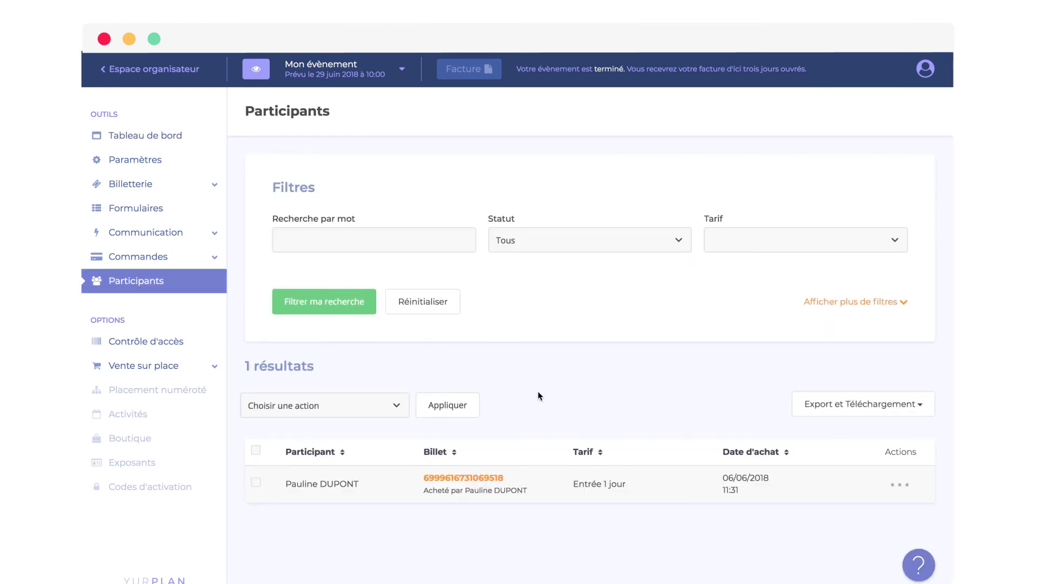